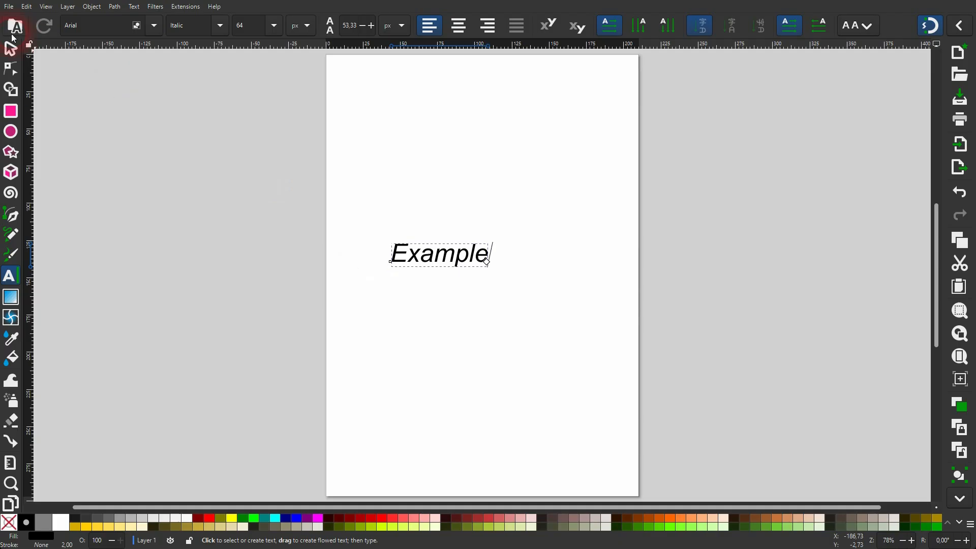
# Scale the "Example" text up to about 166 mm wide and reposition it on the page
pyautogui.click(10, 48)
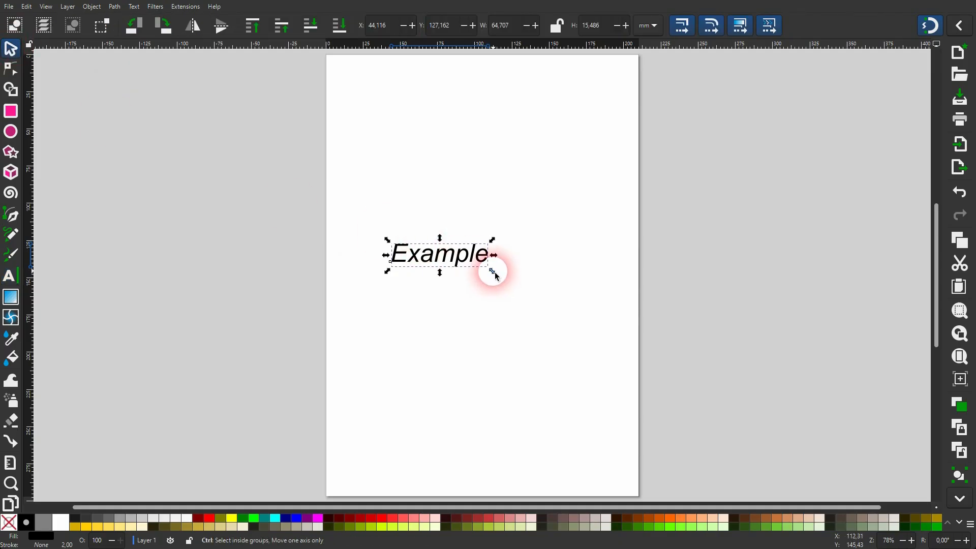
pyautogui.moveTo(492, 270); pyautogui.dragTo(643, 358)
pyautogui.moveTo(625, 304); pyautogui.dragTo(549, 271)
# Open the Text and Font dialog and widen its docked panel
pyautogui.click(134, 8)
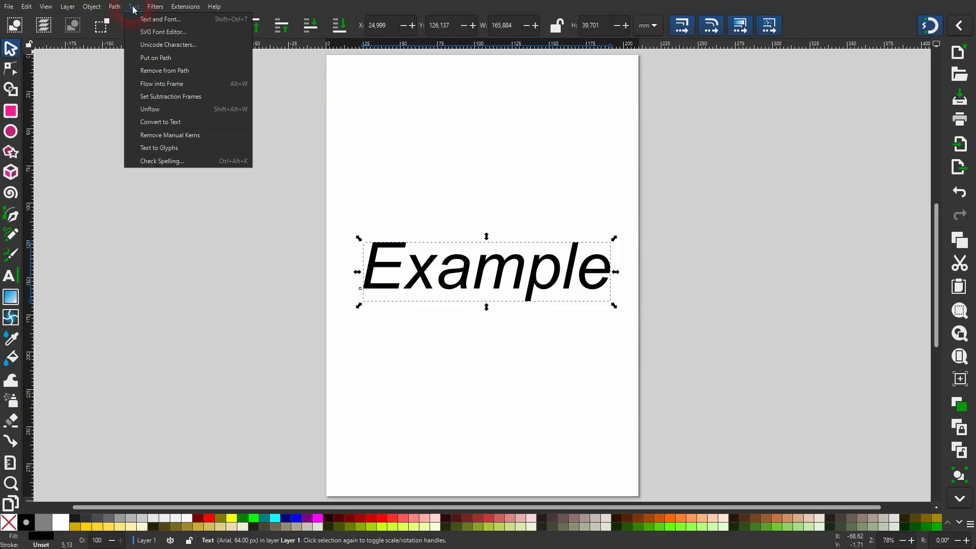
pyautogui.click(145, 19)
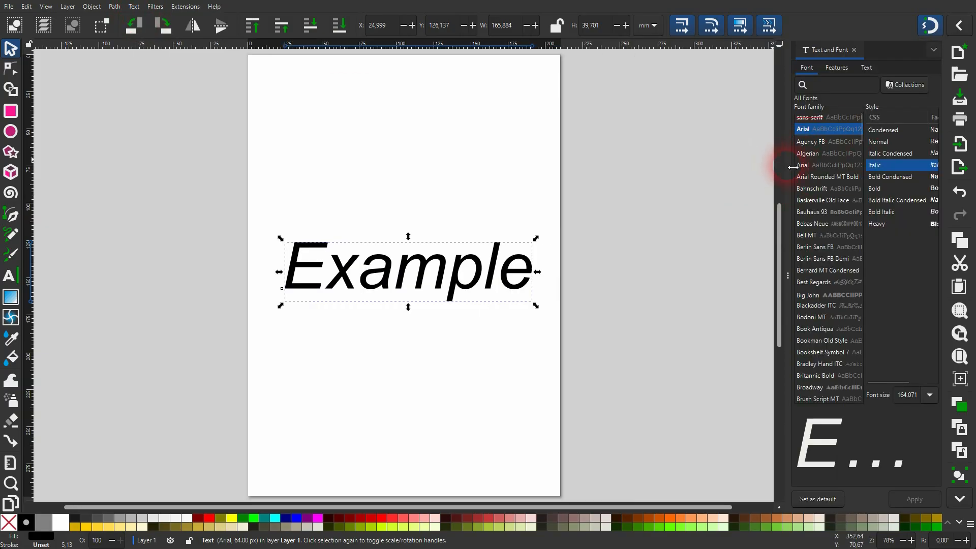
pyautogui.moveTo(792, 167); pyautogui.dragTo(740, 165)
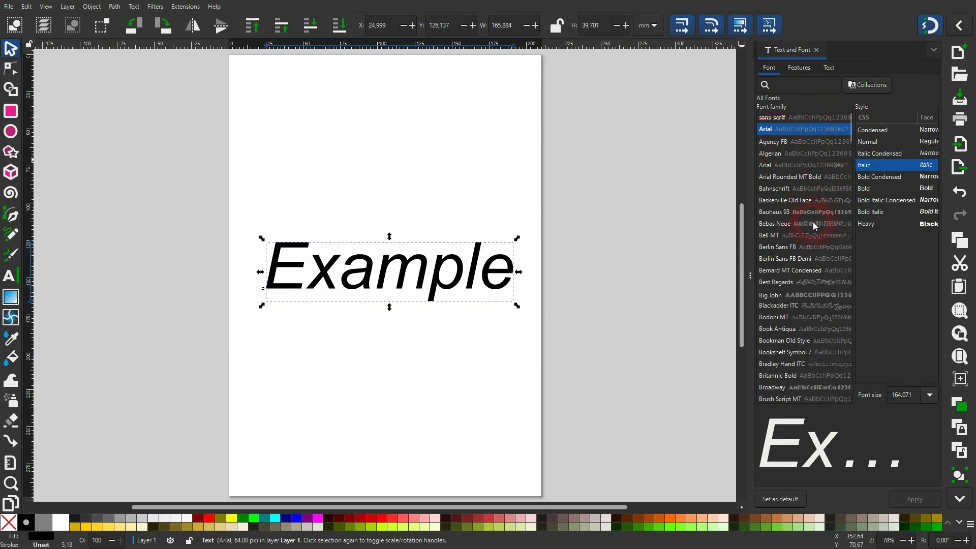
# Apply the Bodoni MT font in Italic style to the text
pyautogui.click(786, 154)
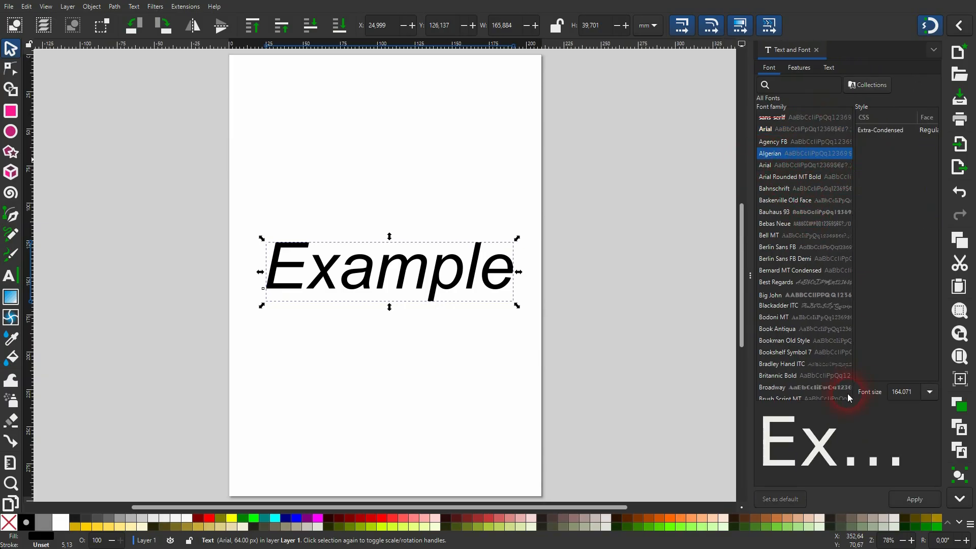
pyautogui.click(808, 318)
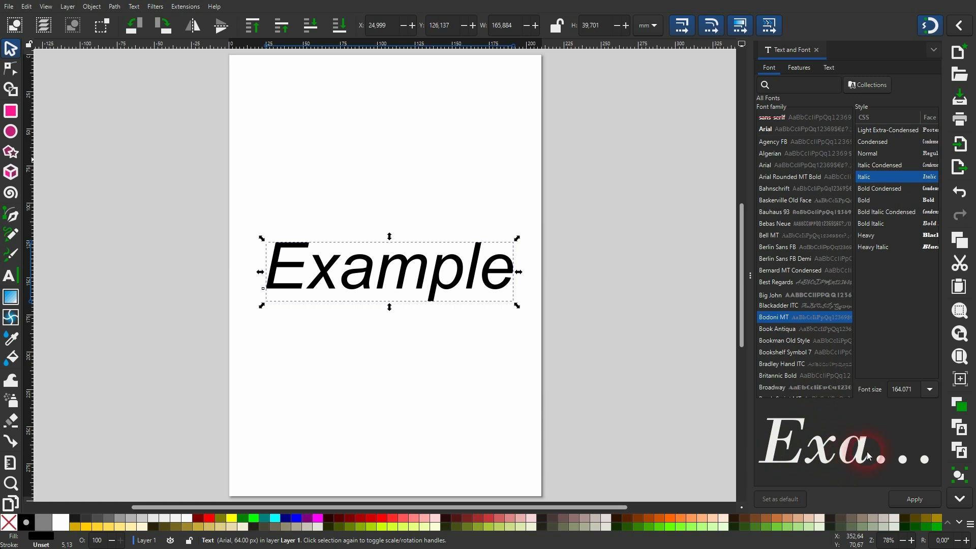
pyautogui.click(915, 501)
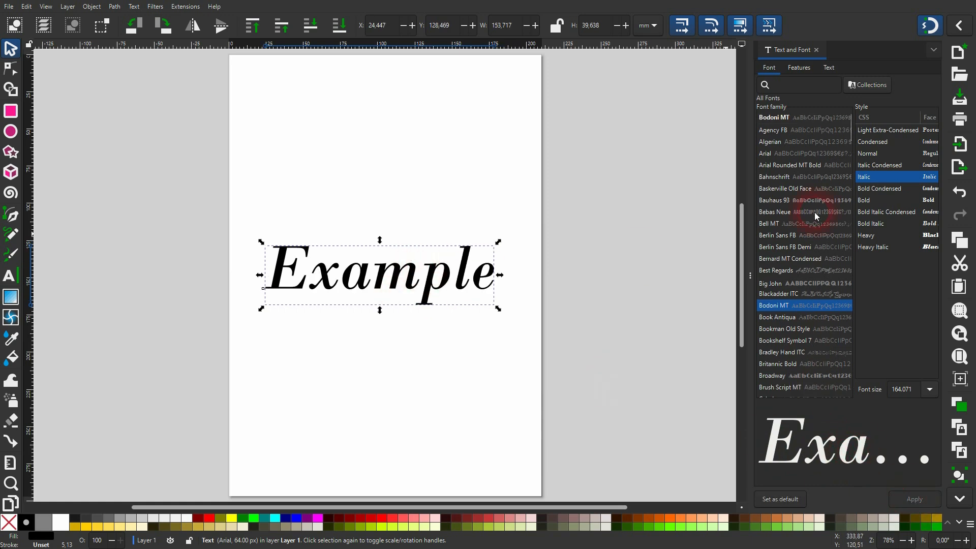
# Apply the Bell MT font in Bold style to the text
pyautogui.click(792, 225)
pyautogui.click(883, 152)
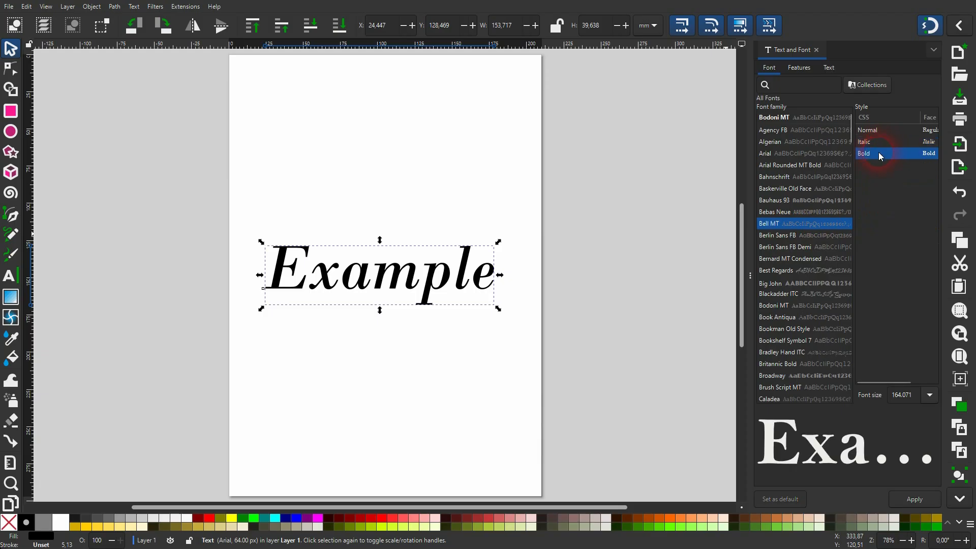
pyautogui.click(915, 502)
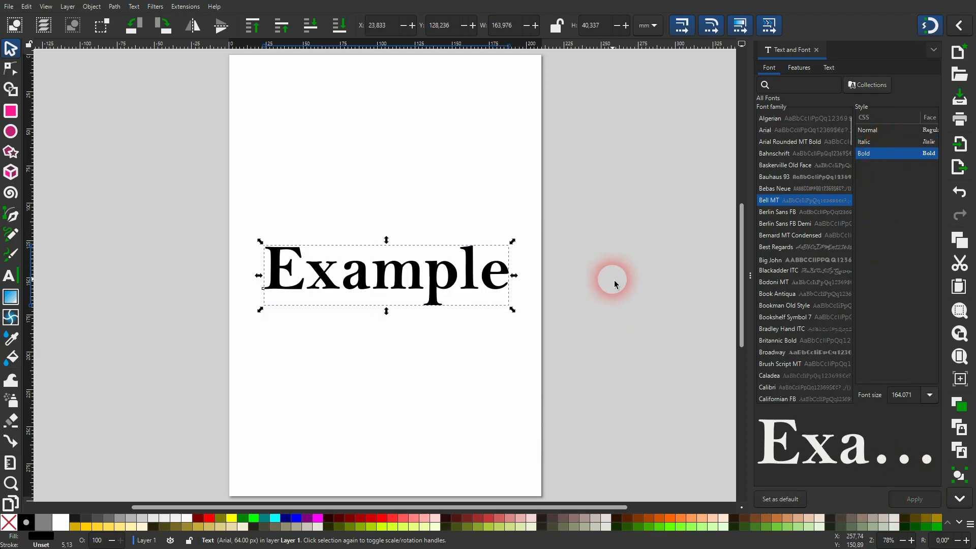
# Set the font size to 48 and apply it to the text
pyautogui.click(928, 395)
pyautogui.click(911, 318)
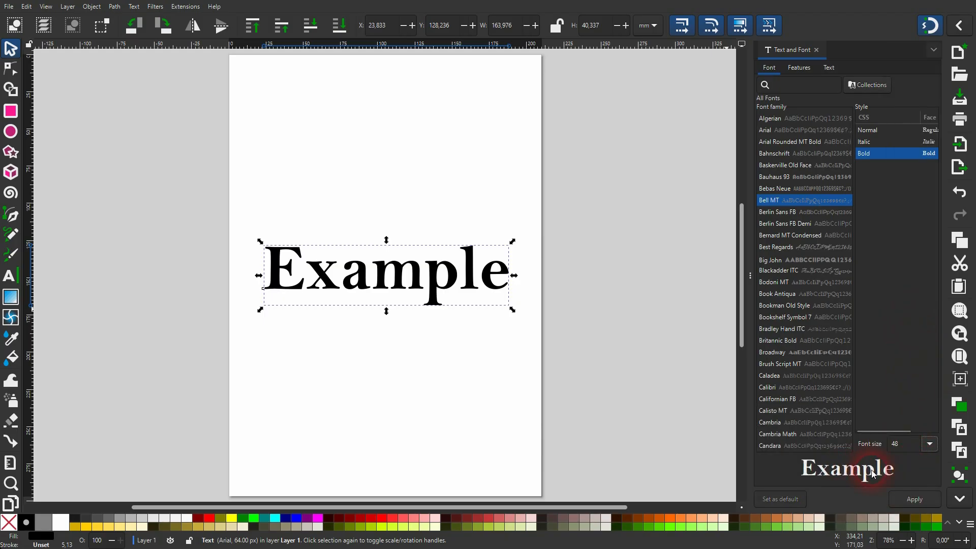
pyautogui.click(917, 502)
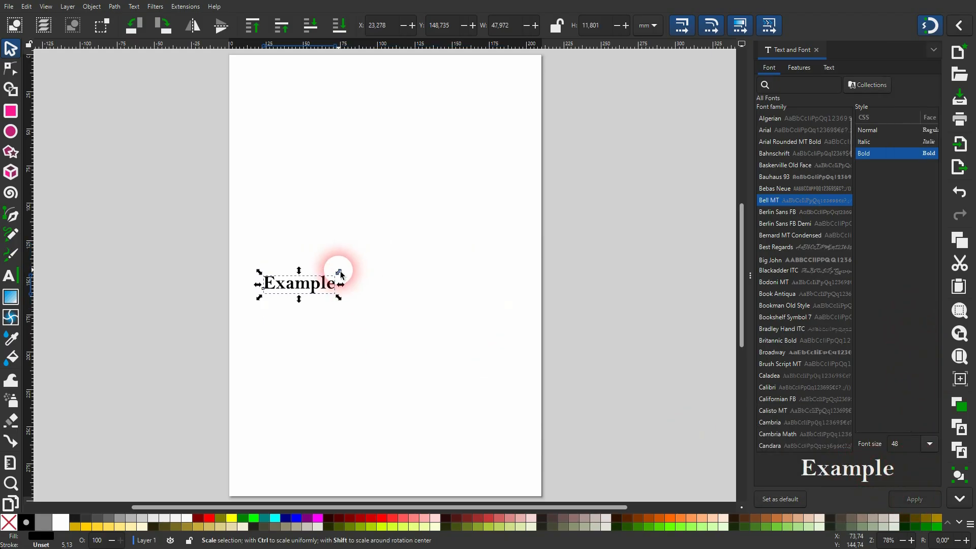
# Scale the text back up to about 163 mm wide using a corner handle
pyautogui.moveTo(341, 274); pyautogui.dragTo(517, 174)
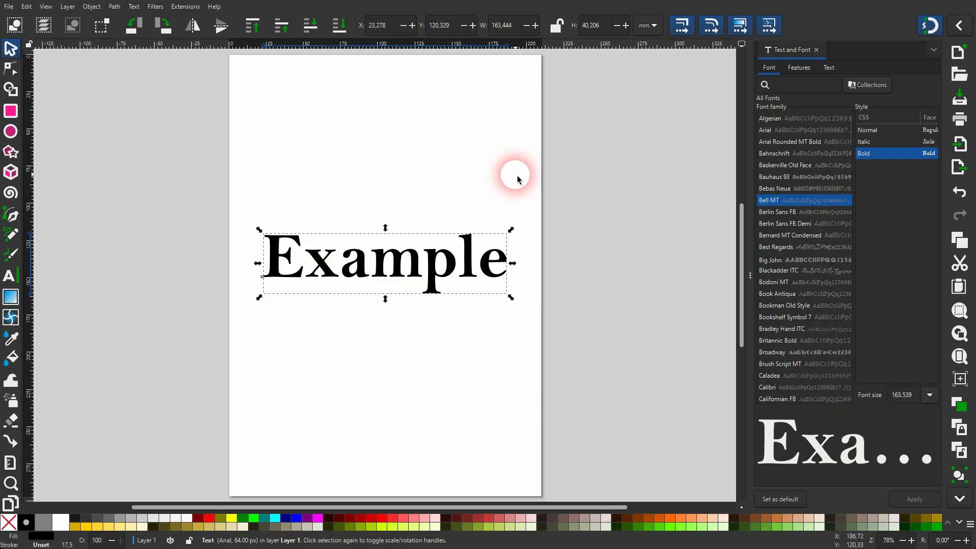
# Choose 48 as the font size in the dialog without applying it
pyautogui.click(889, 392)
pyautogui.click(933, 395)
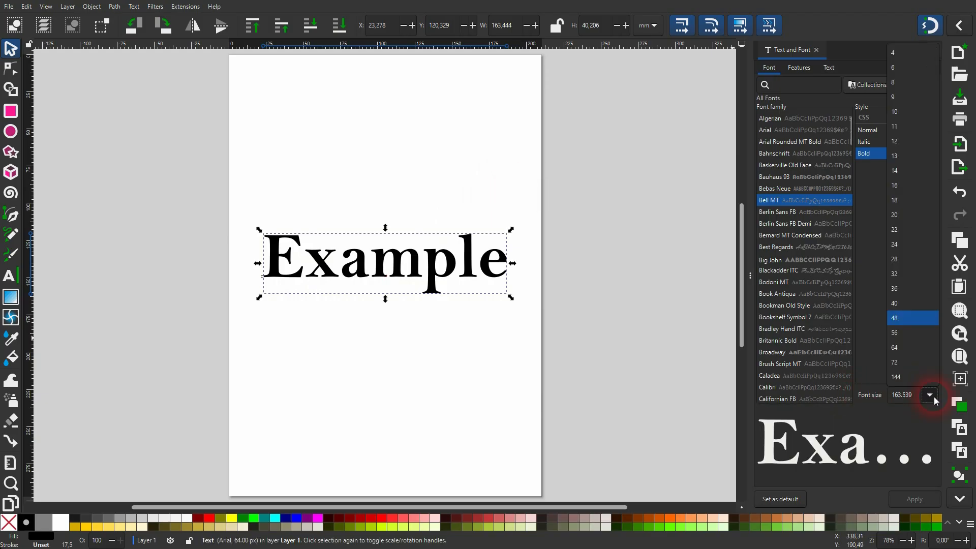
pyautogui.click(919, 306)
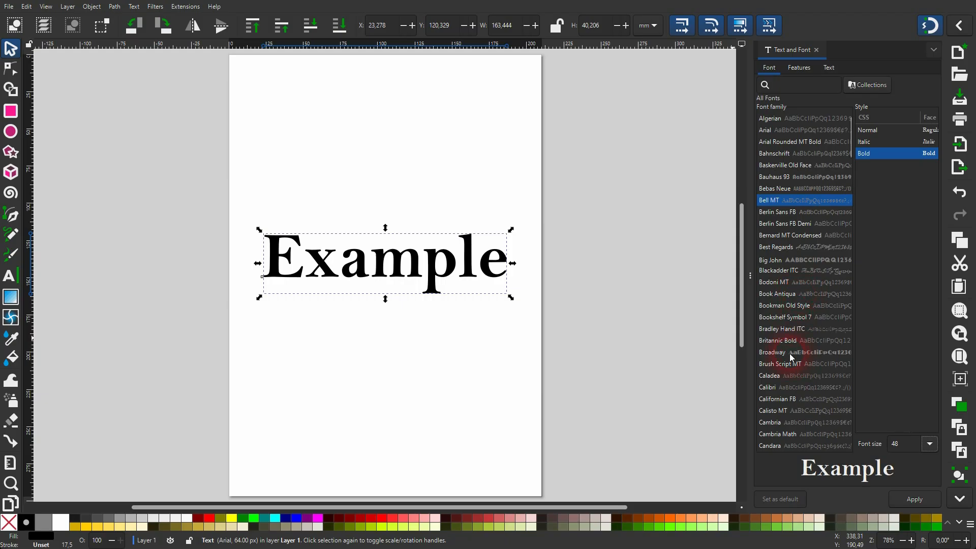
# Filter the font list by Recently Used Fonts, then by Document Fonts, clearing each filter afterwards
pyautogui.scroll(-10, 790, 336)
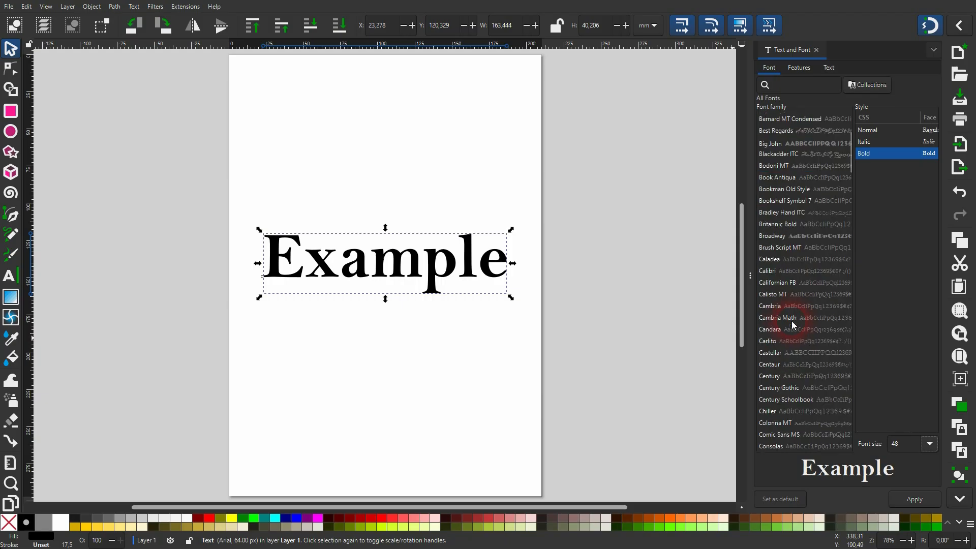
pyautogui.click(869, 87)
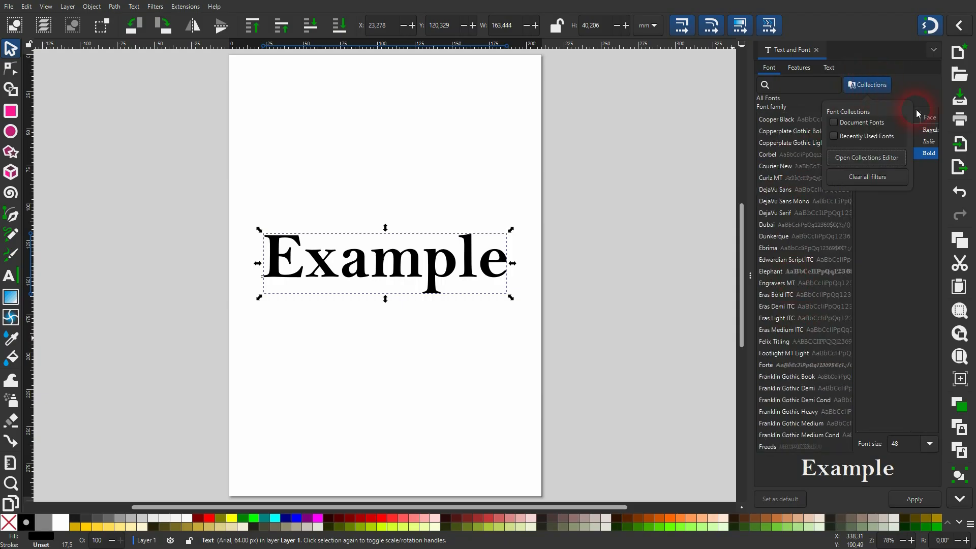
pyautogui.click(835, 136)
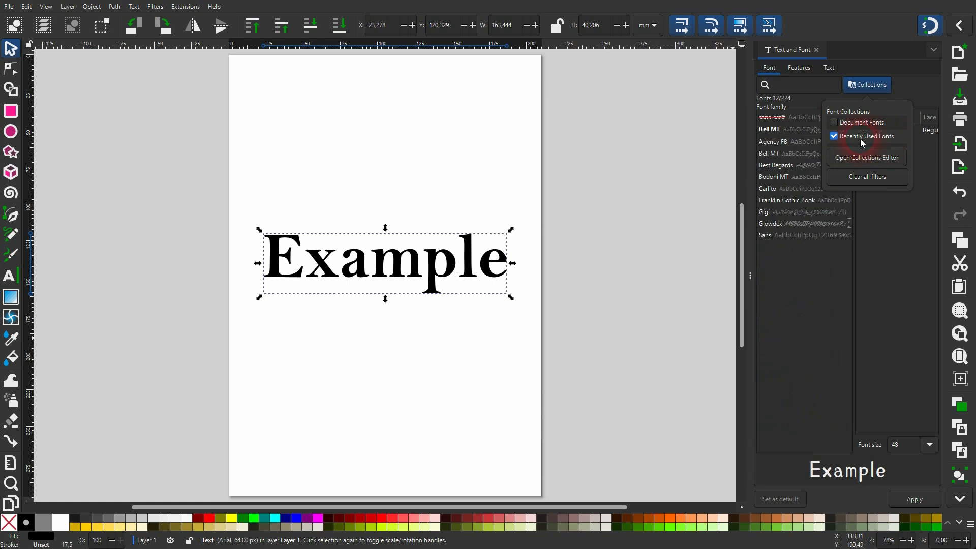
pyautogui.click(774, 119)
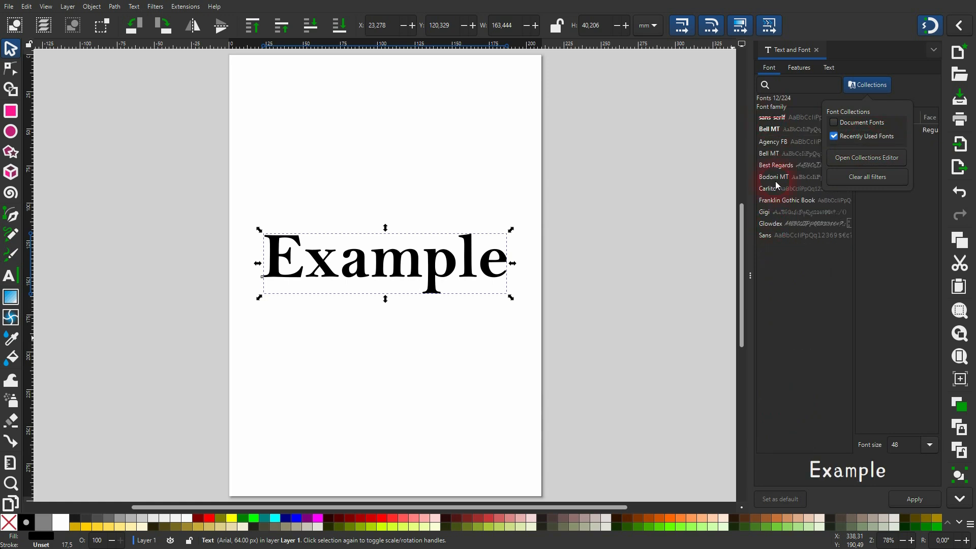
pyautogui.click(835, 137)
pyautogui.click(872, 126)
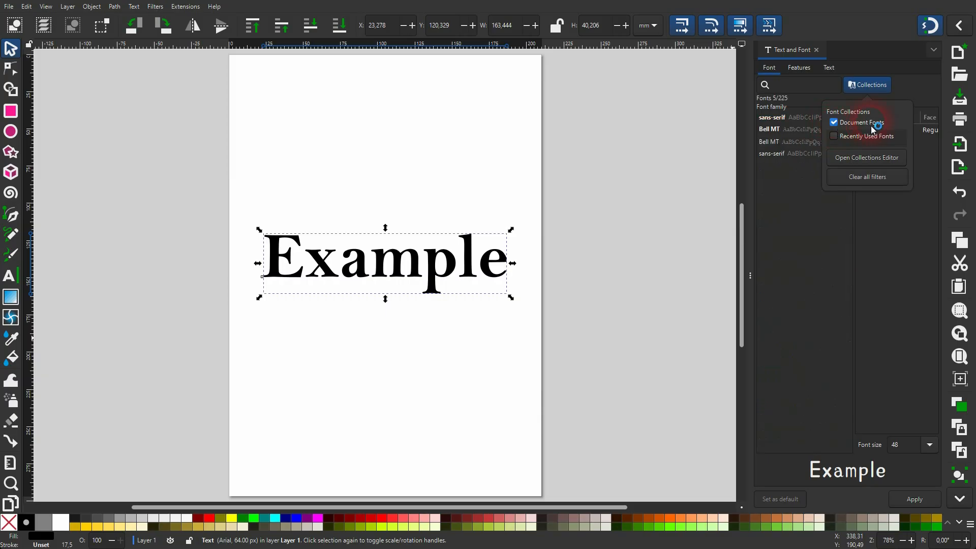
pyautogui.click(834, 122)
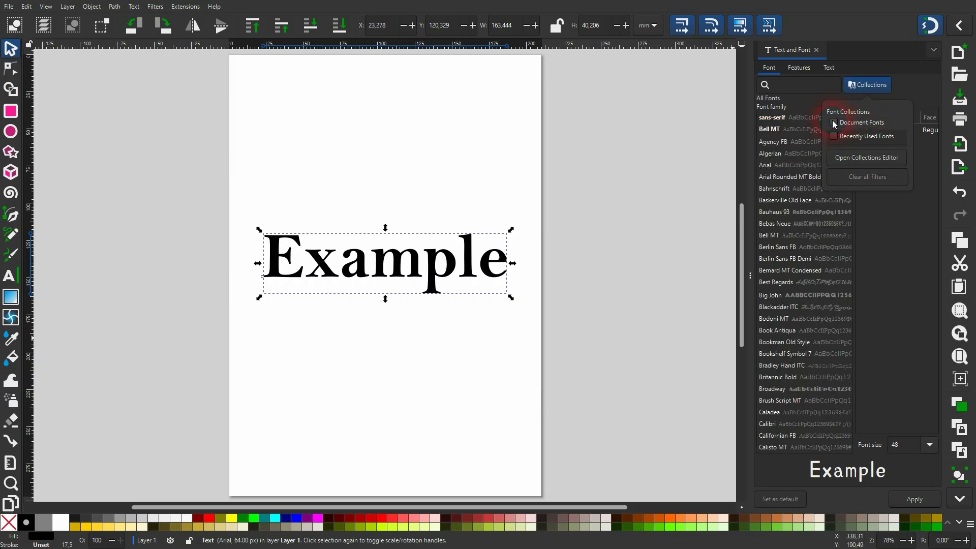
# Open the Collections Editor and create a new font collection named "Tutorial Collection"
pyautogui.click(880, 158)
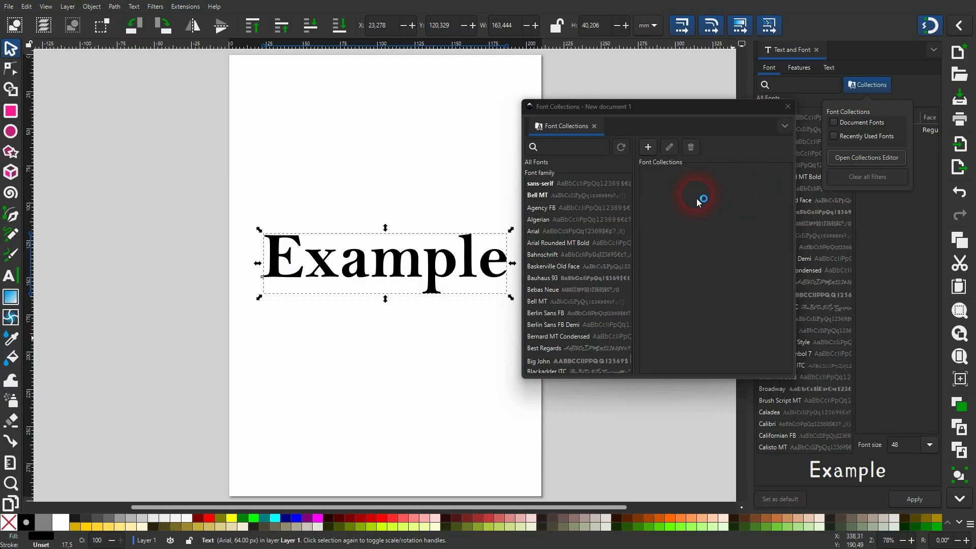
pyautogui.click(647, 147)
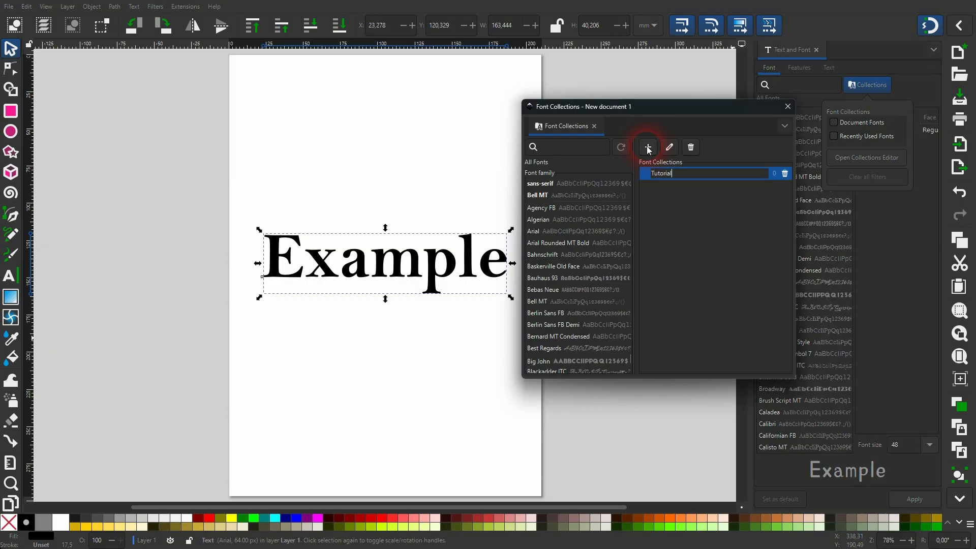
pyautogui.write('Tutorial Collection')
pyautogui.press('Return')
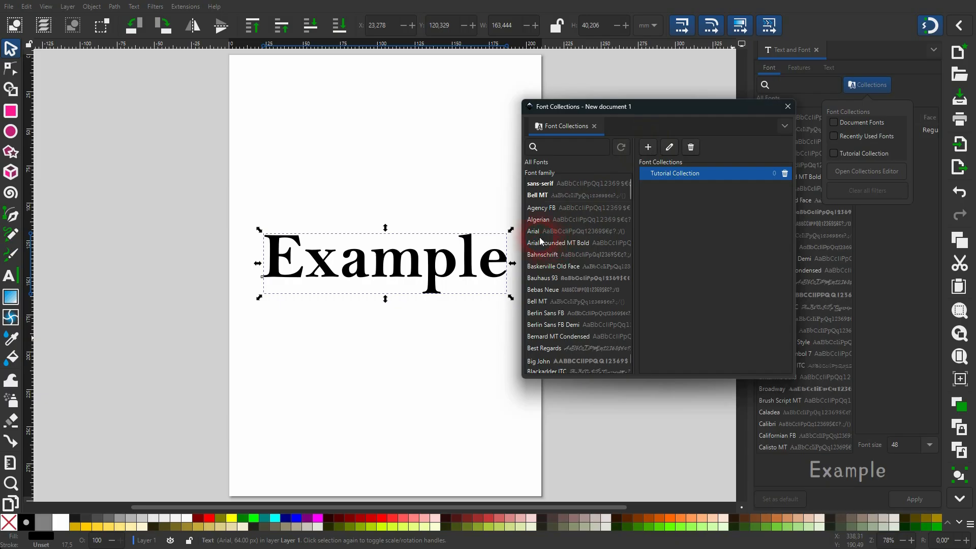
# Add the Algerian, Bell MT and Big John fonts to Tutorial Collection
pyautogui.moveTo(540, 220); pyautogui.dragTo(684, 175)
pyautogui.click(644, 173)
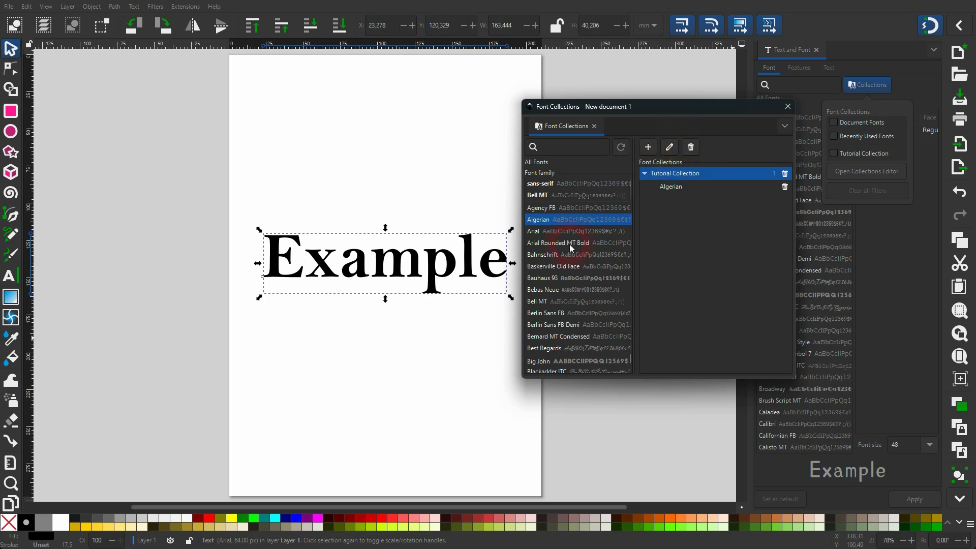
pyautogui.moveTo(541, 303); pyautogui.dragTo(686, 186)
pyautogui.moveTo(540, 363); pyautogui.dragTo(687, 185)
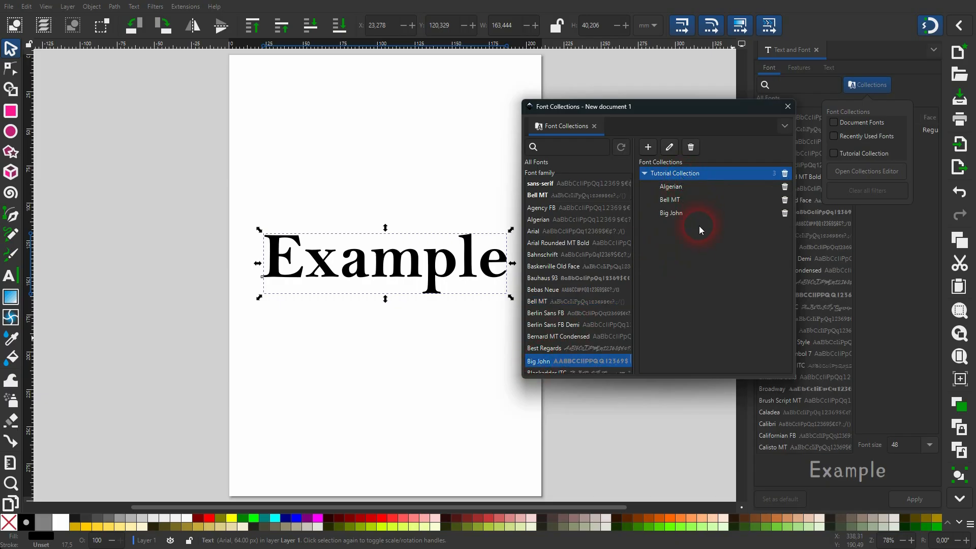
# Move the editor aside and filter the font list by Tutorial Collection
pyautogui.moveTo(707, 111); pyautogui.dragTo(606, 99)
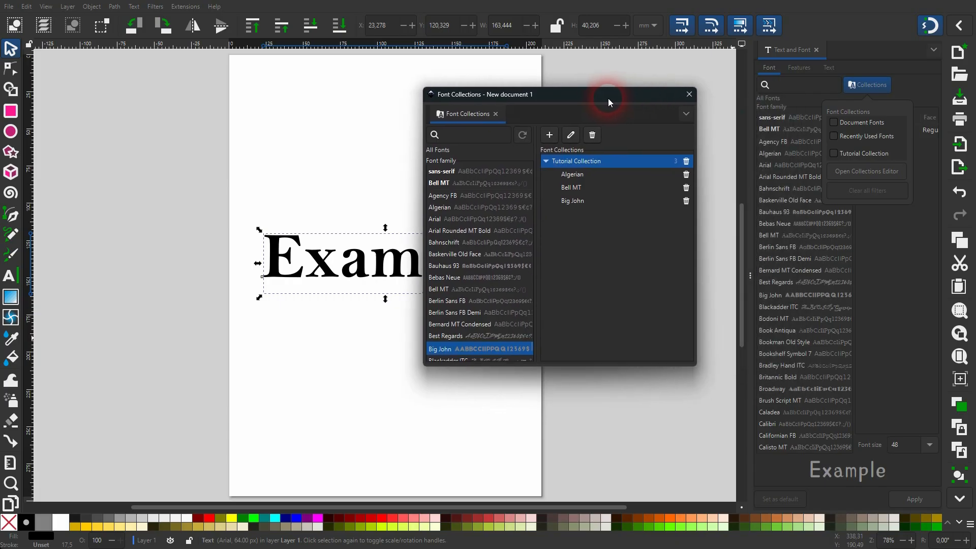
pyautogui.click(844, 158)
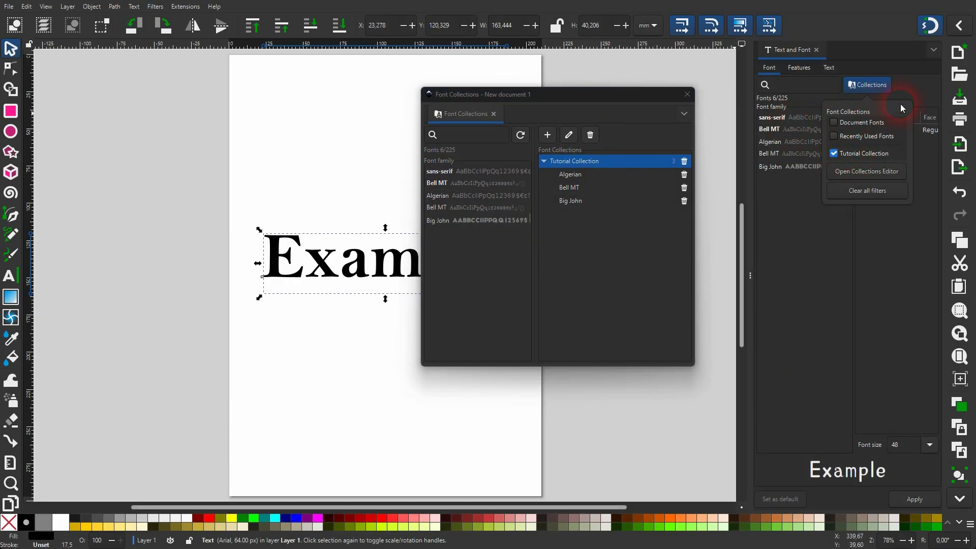
pyautogui.click(908, 259)
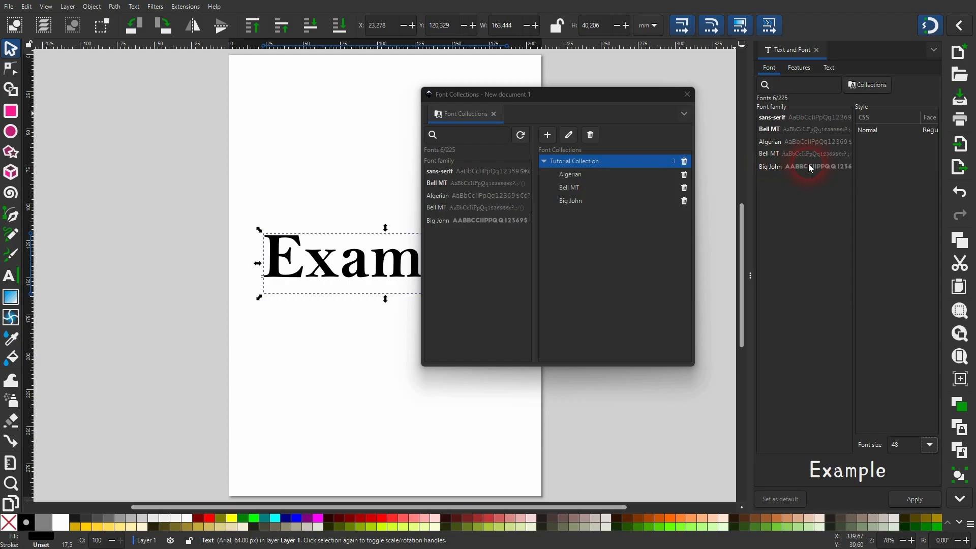
# Remove Bell MT and Big John from Tutorial Collection
pyautogui.click(603, 161)
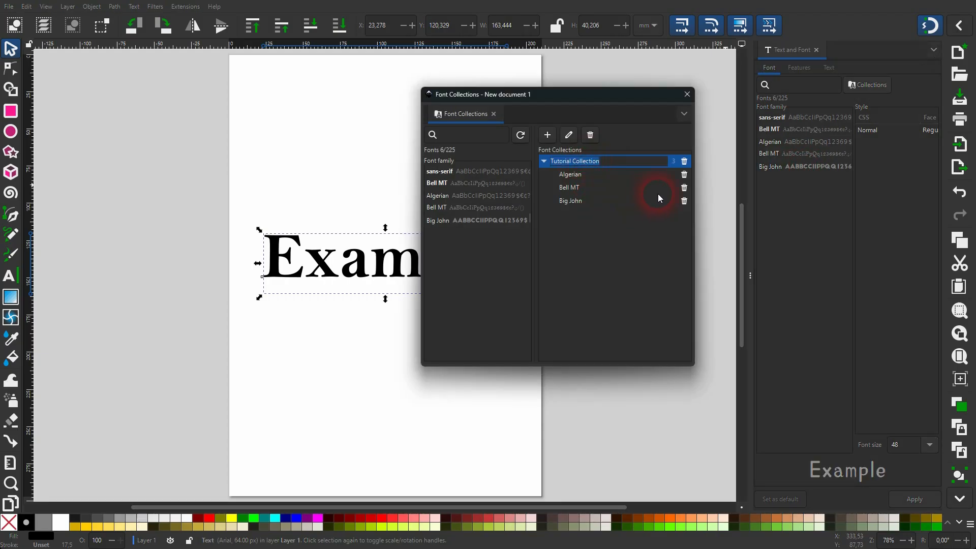
pyautogui.click(684, 188)
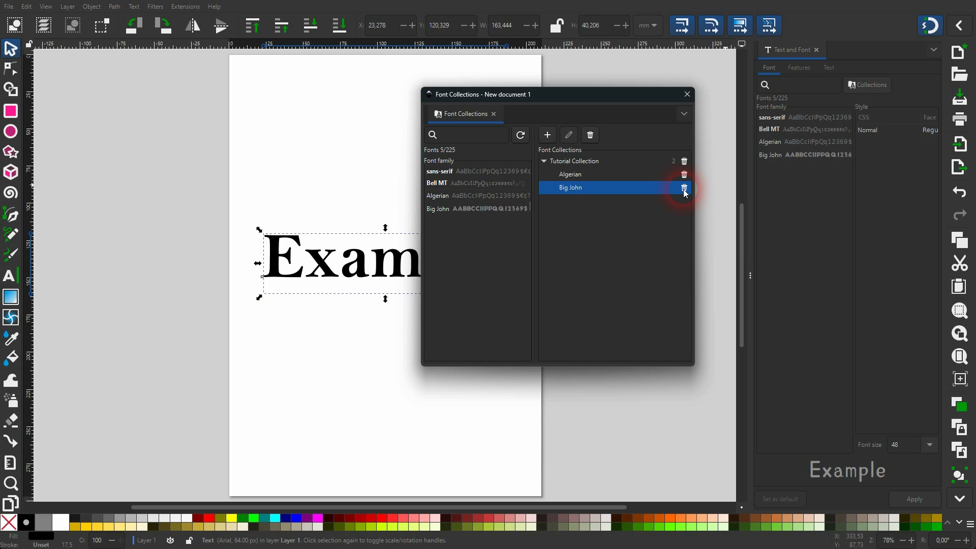
pyautogui.click(684, 188)
# Remove Algerian and delete Tutorial Collection itself
pyautogui.click(684, 174)
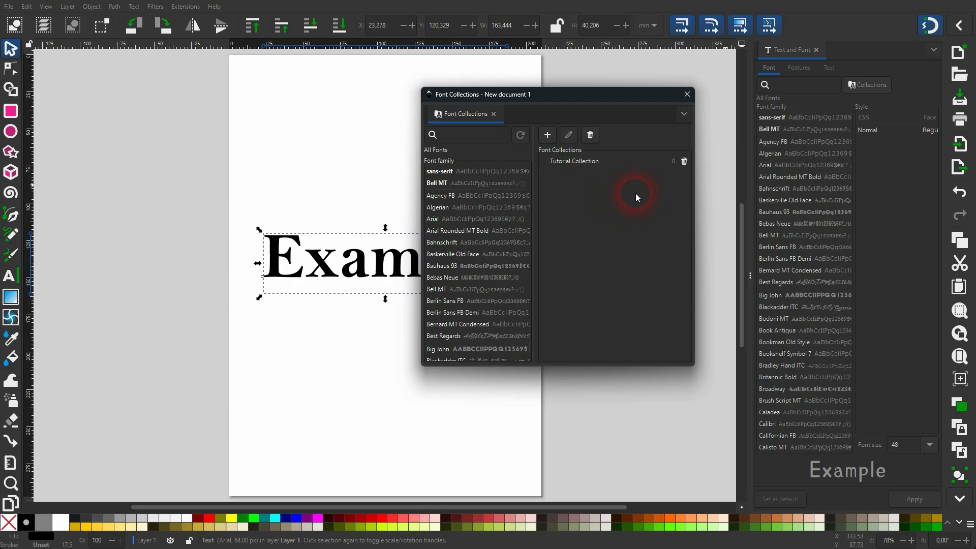
pyautogui.click(684, 161)
# Close the Font Collections editor and the collections filter popup
pyautogui.click(870, 88)
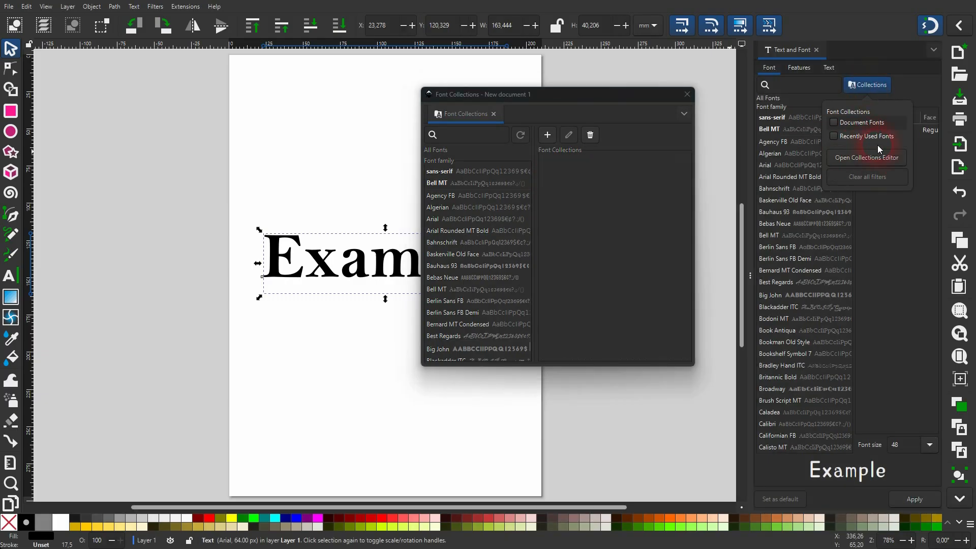
pyautogui.click(687, 94)
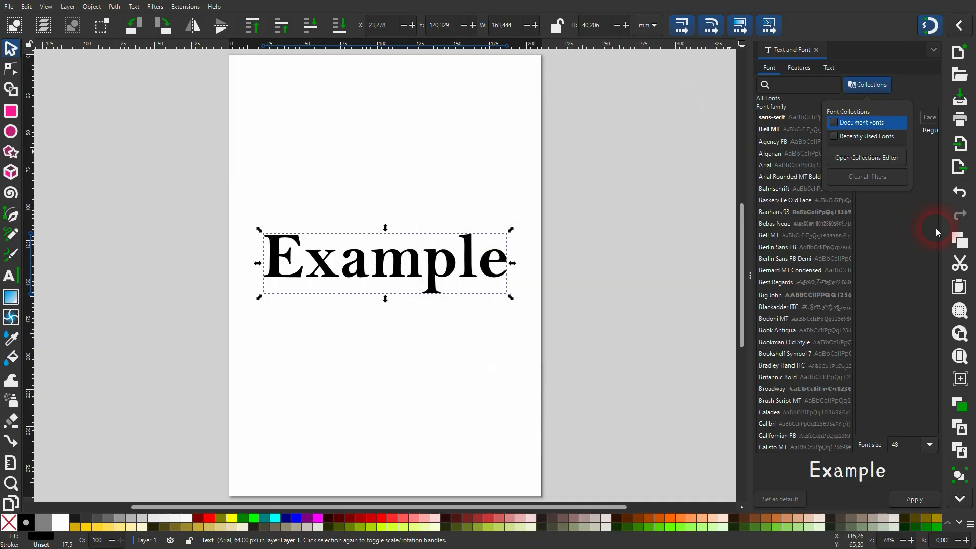
pyautogui.click(914, 89)
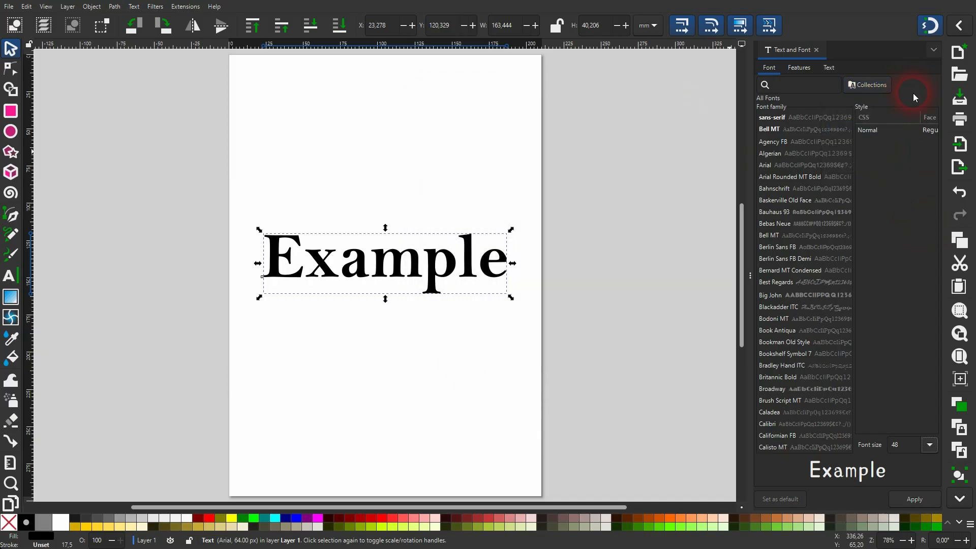
# Open the Features tab and expand the Ligatures and Position sections
pyautogui.click(802, 70)
pyautogui.click(761, 111)
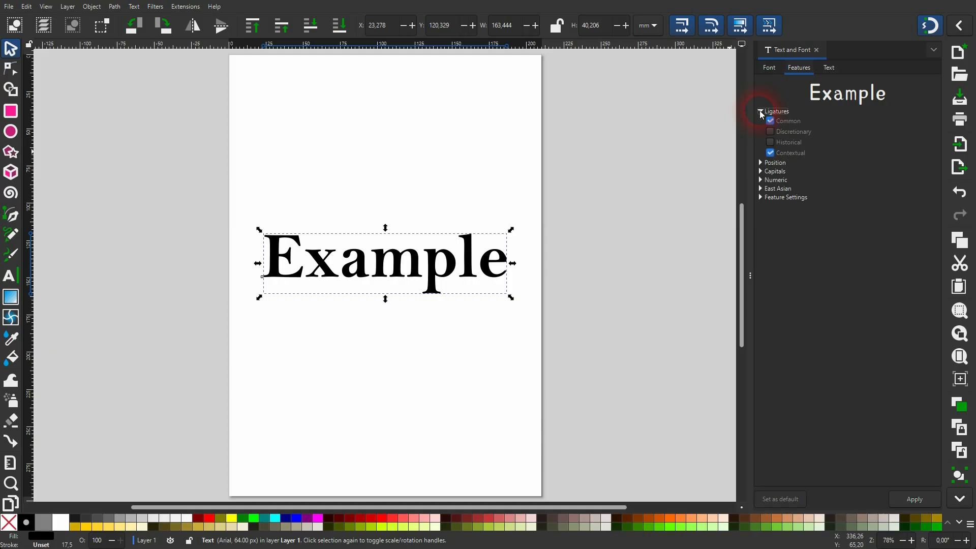
pyautogui.click(761, 163)
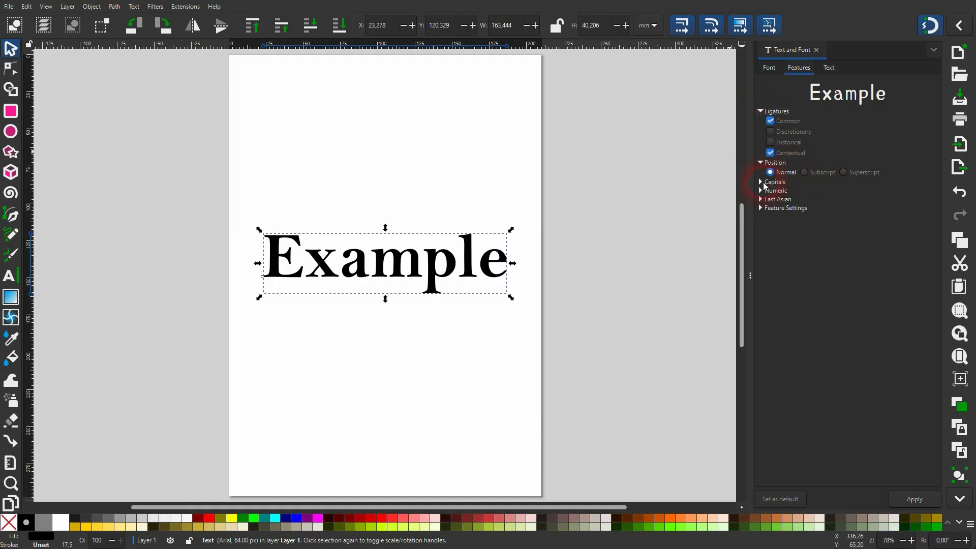
# Expand the Capitals, Numeric, East Asian and Feature Settings sections of the Features tab
pyautogui.click(761, 182)
pyautogui.click(761, 213)
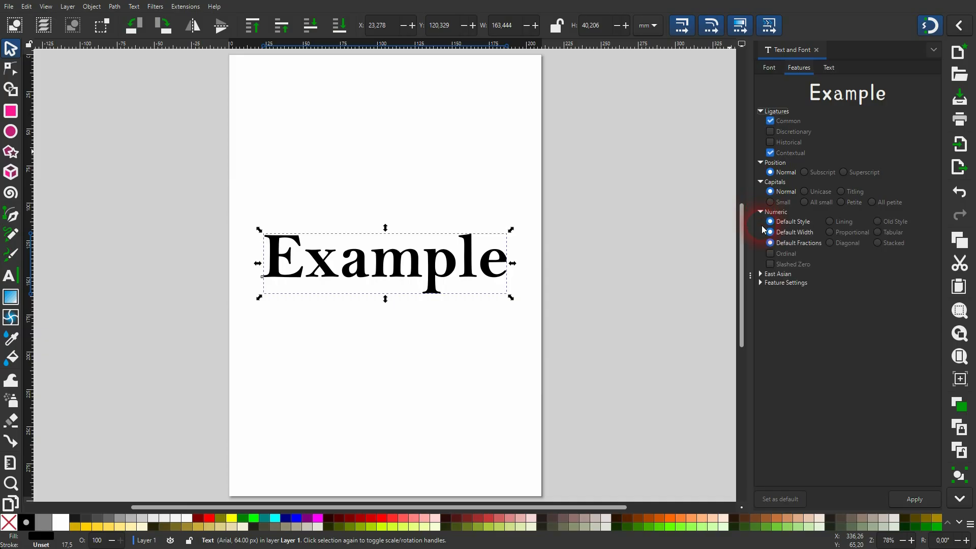
pyautogui.click(761, 274)
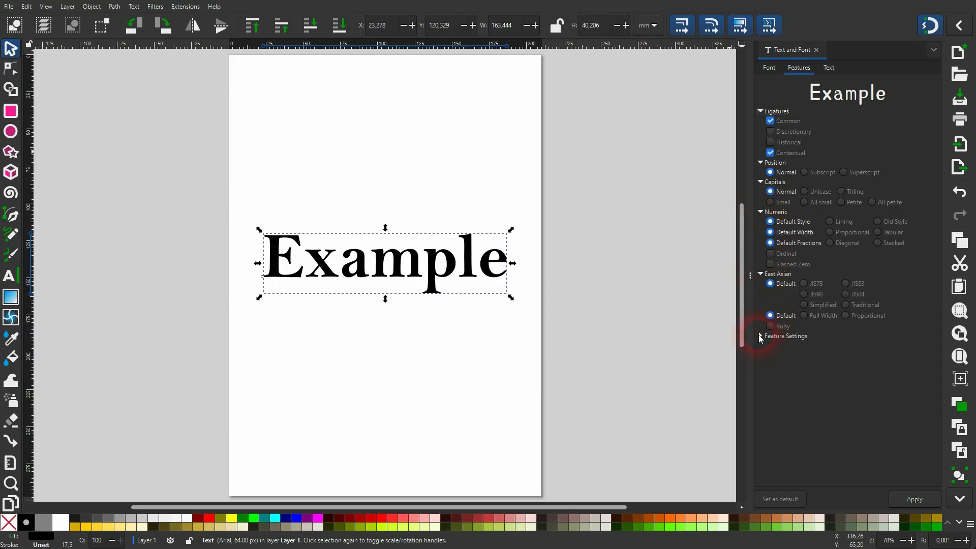
pyautogui.click(761, 336)
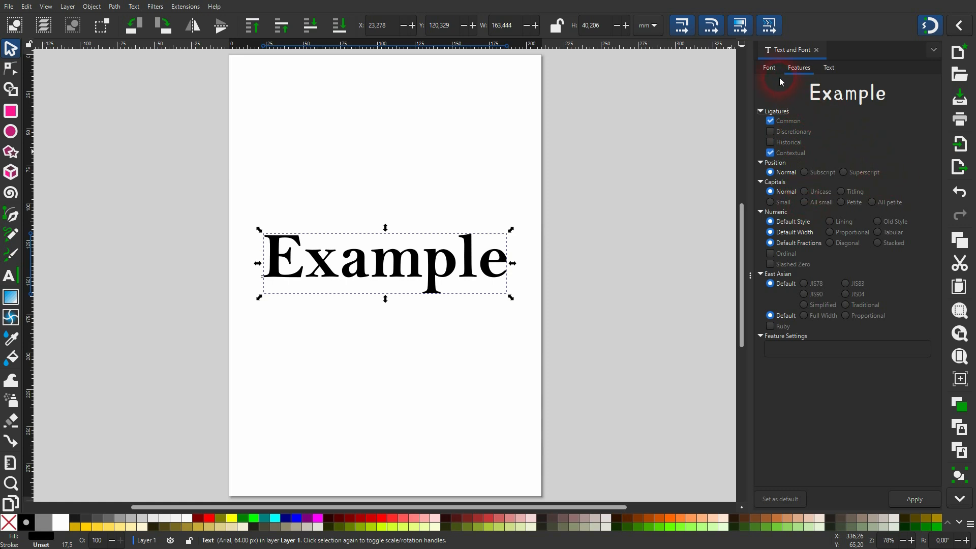
# Change the text's font to Book Antiqua with Italic style and apply it
pyautogui.click(770, 67)
pyautogui.click(803, 331)
pyautogui.click(915, 497)
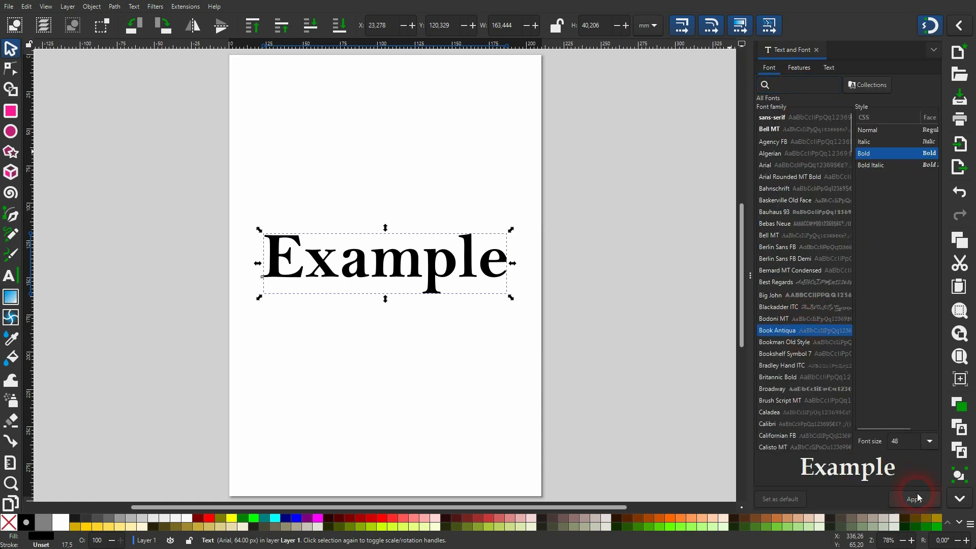
pyautogui.click(877, 143)
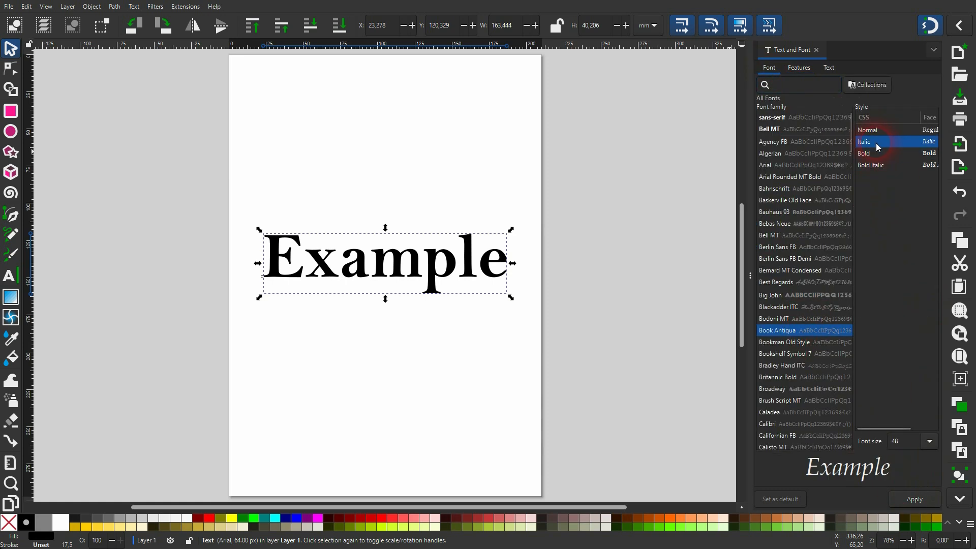
pyautogui.click(918, 500)
# Edit the text content to read "Example for text" and apply the change
pyautogui.click(795, 71)
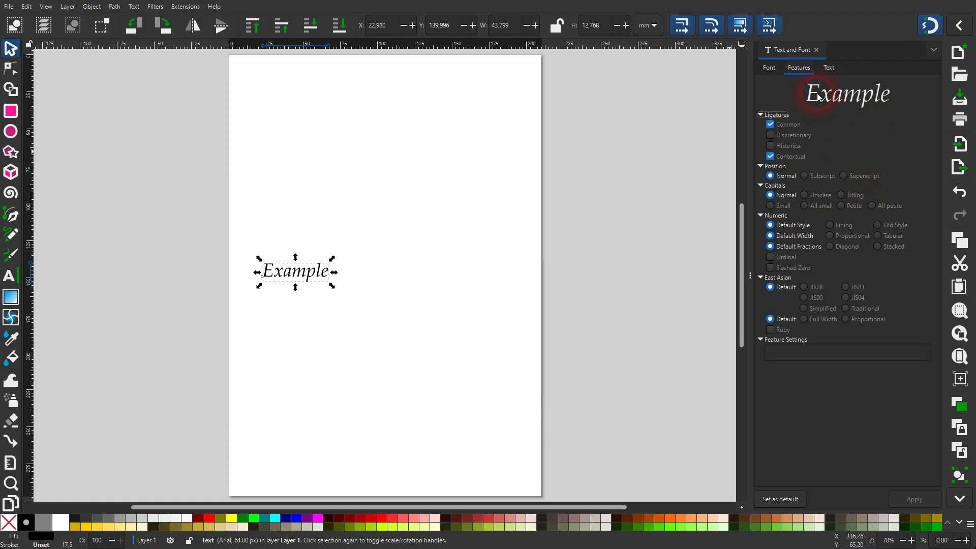
pyautogui.click(829, 69)
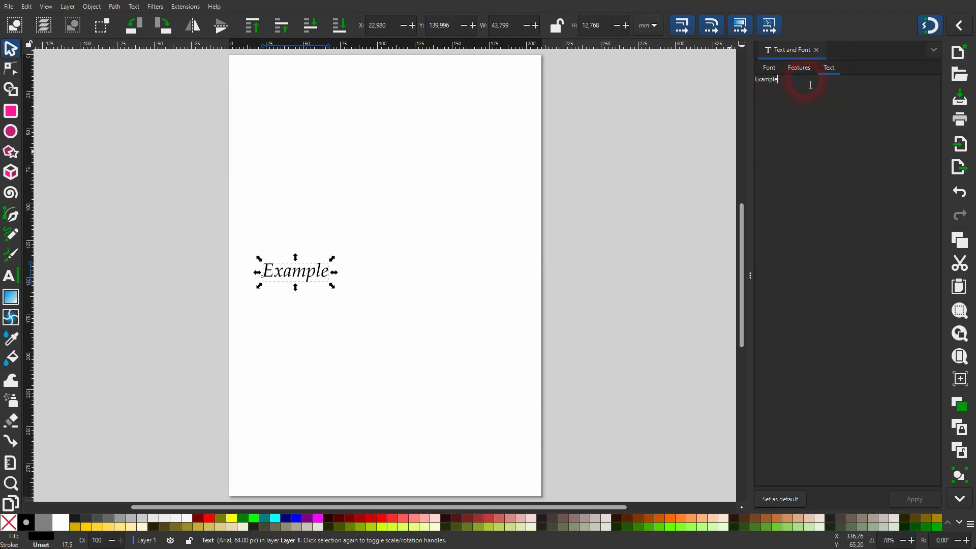
pyautogui.write('for text')
pyautogui.click(922, 500)
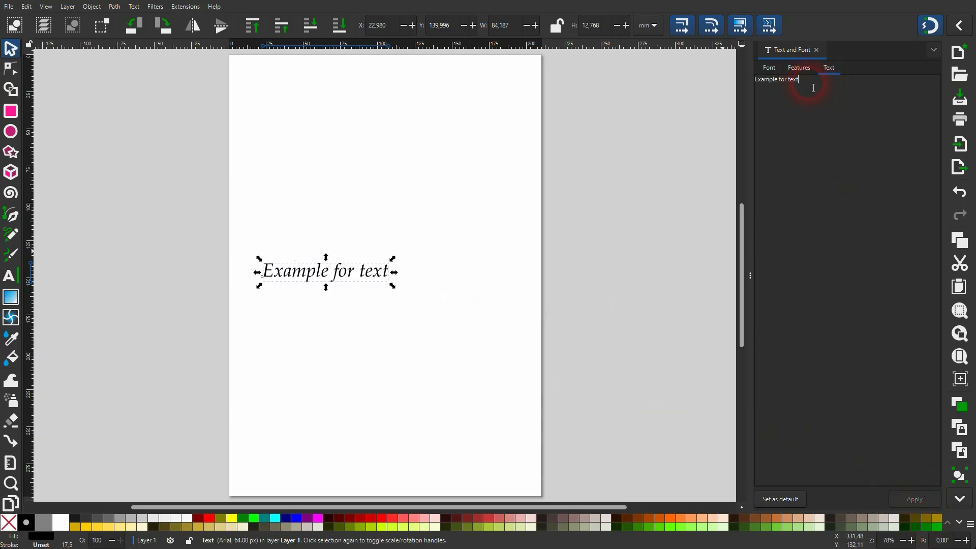
# Return to the Font tab and open the font collections filter
pyautogui.hotkey('ctrl', 'a')
pyautogui.click(770, 68)
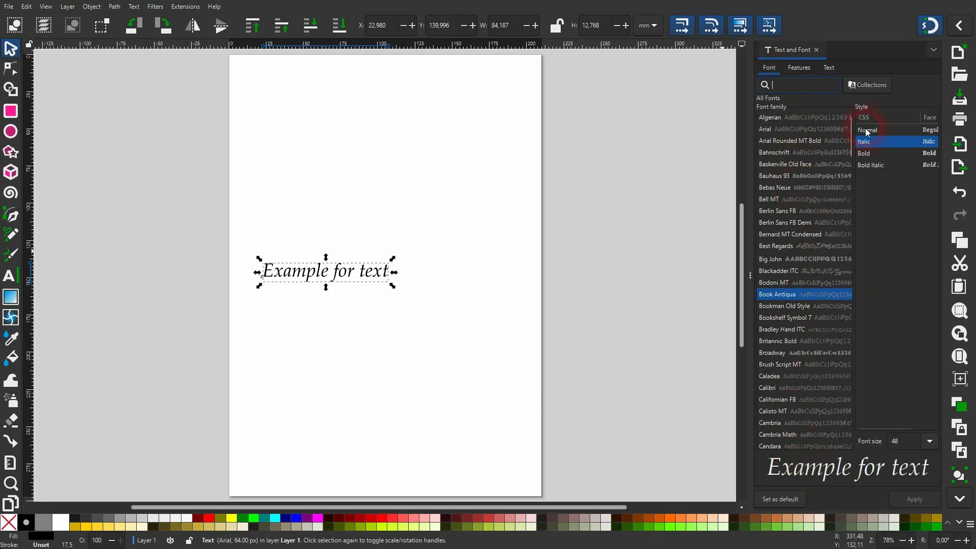
pyautogui.click(869, 85)
pyautogui.click(911, 89)
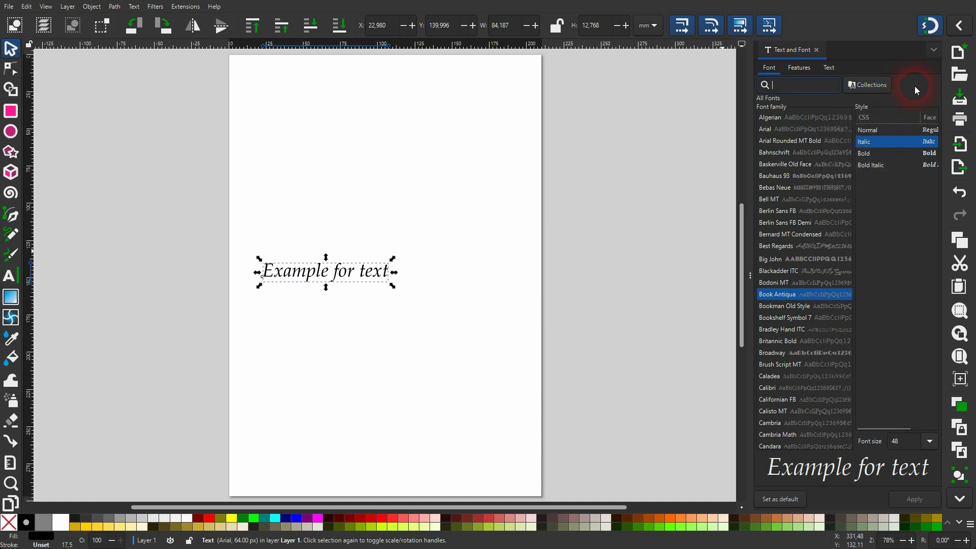